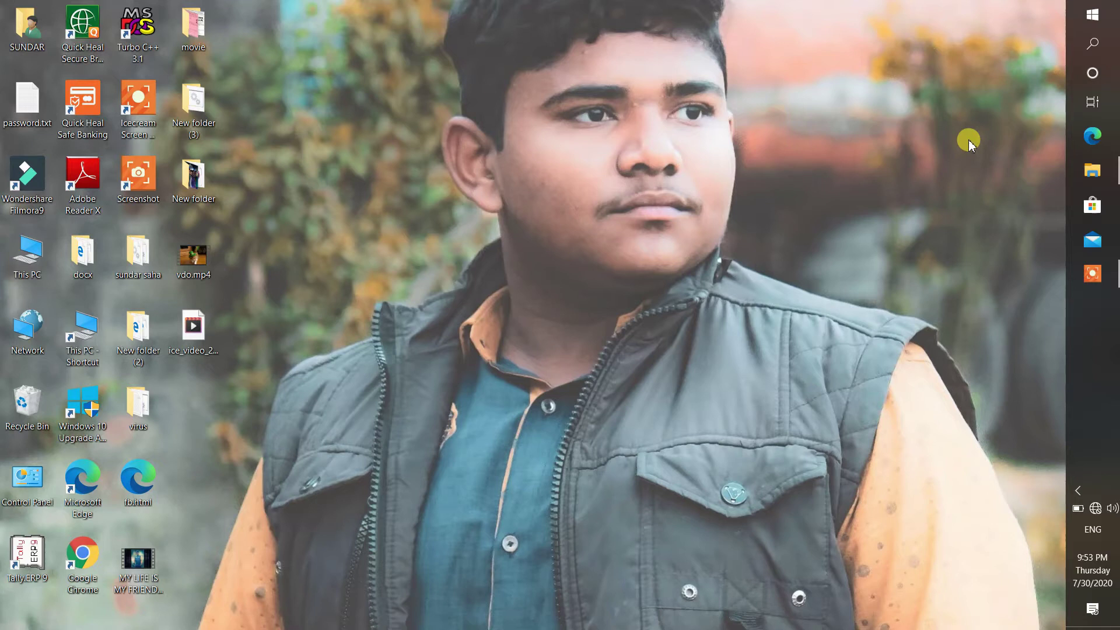
- Turn off Hidden items in File Explorer's view, then close the window
mouse_move(1103, 169)
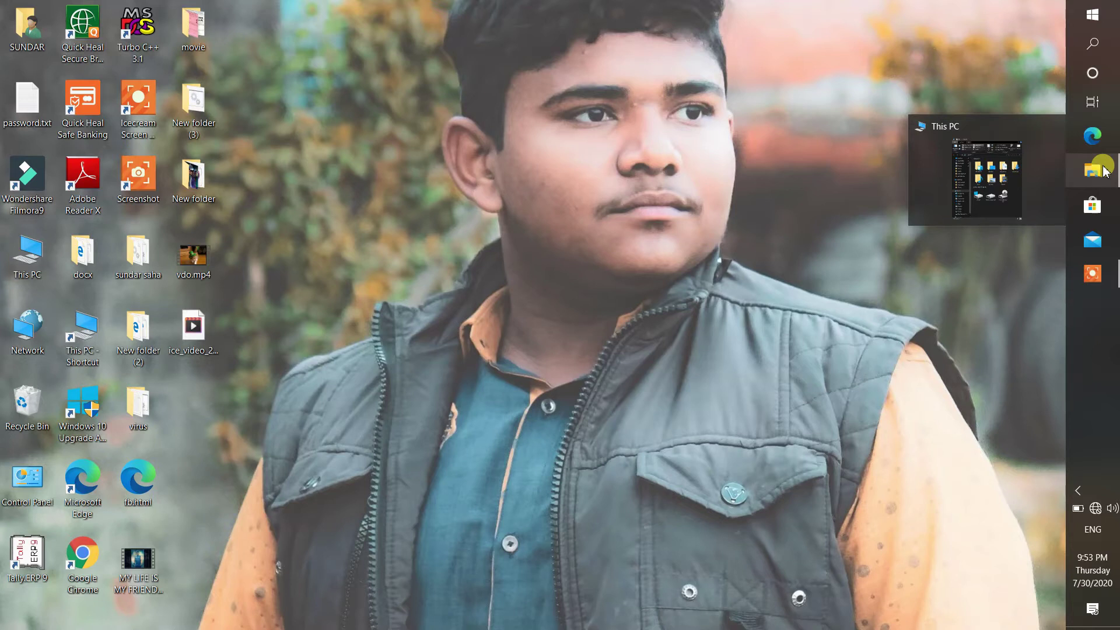
left_click(1103, 170)
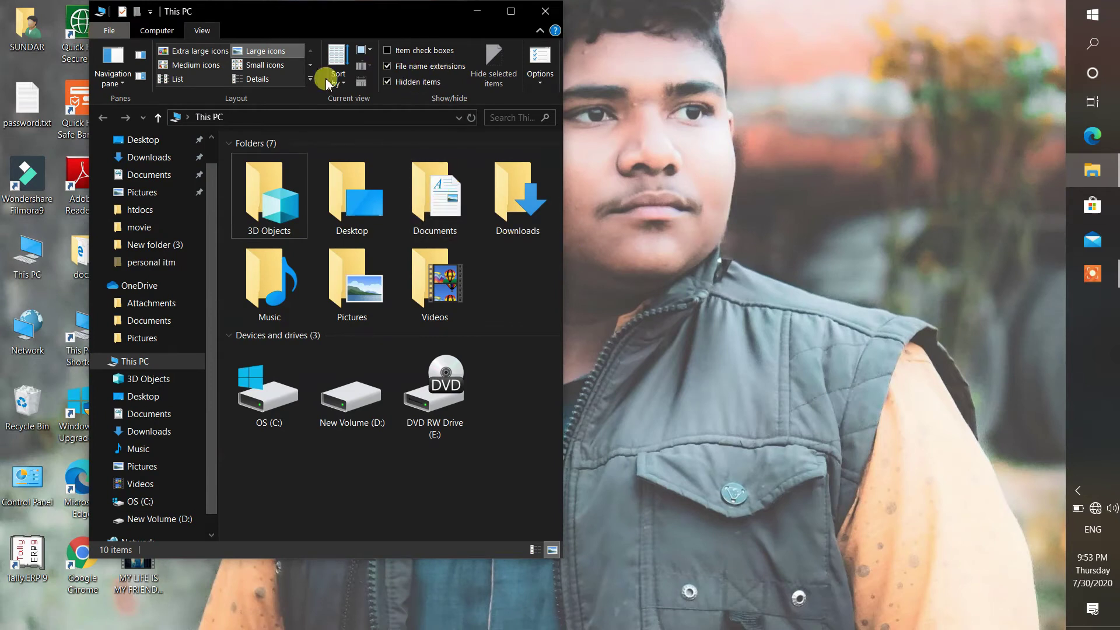
left_click(400, 78)
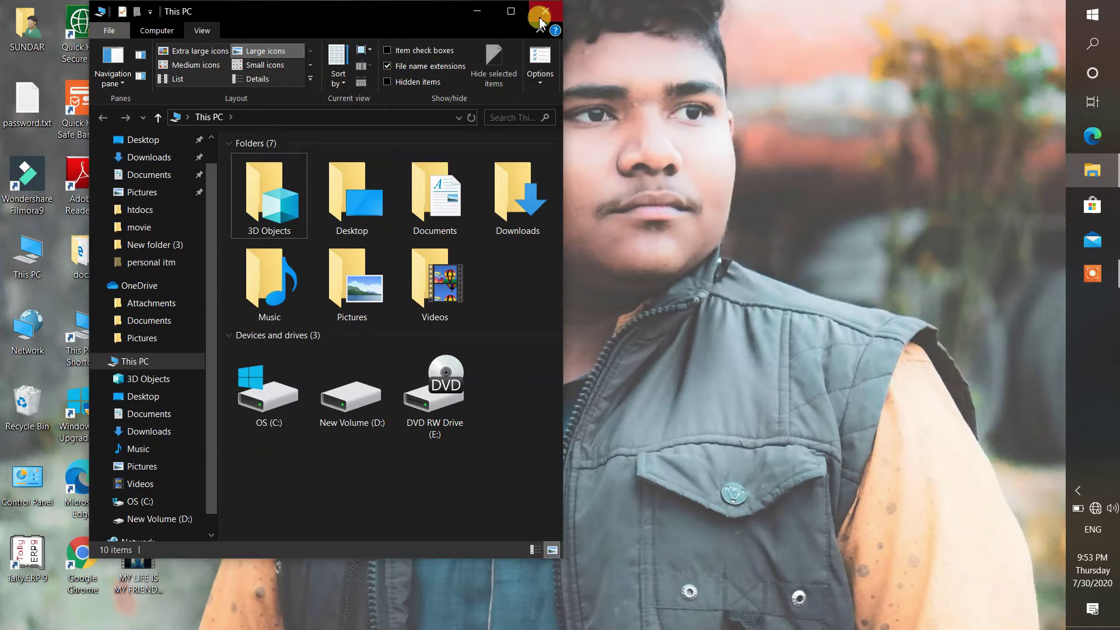
left_click(540, 17)
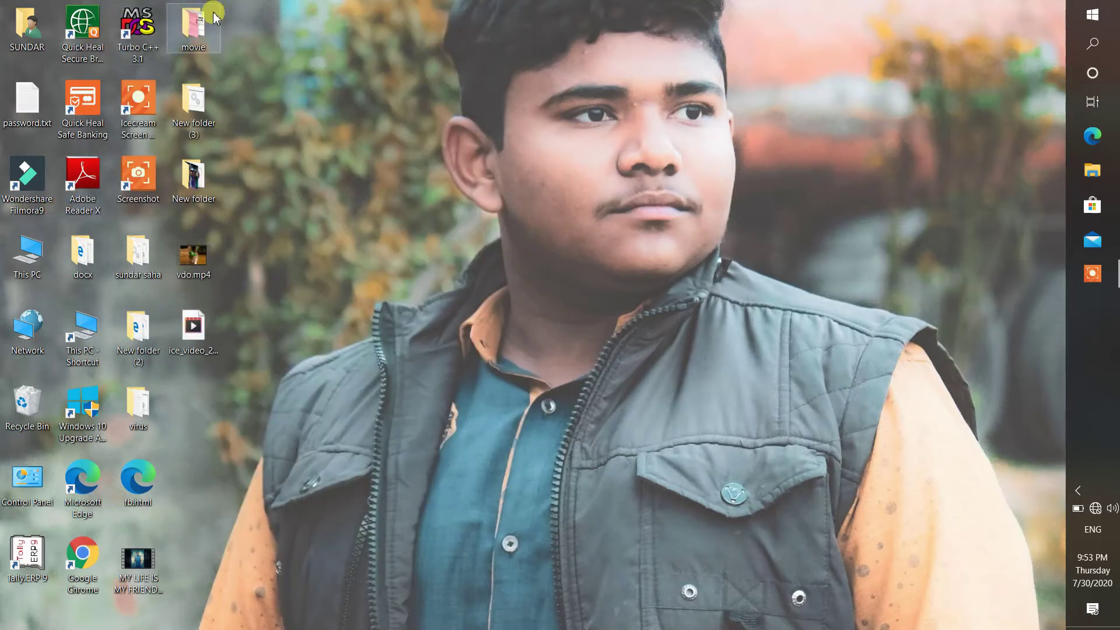
- View the movie folder's Properties and dismiss them without changes
right_click(203, 26)
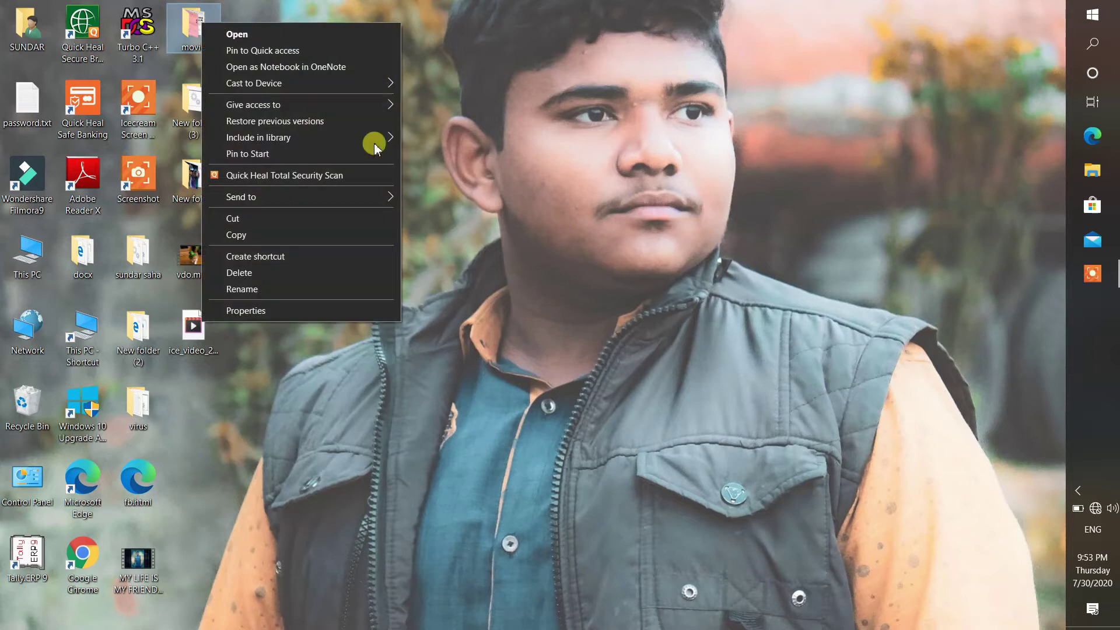
left_click(367, 315)
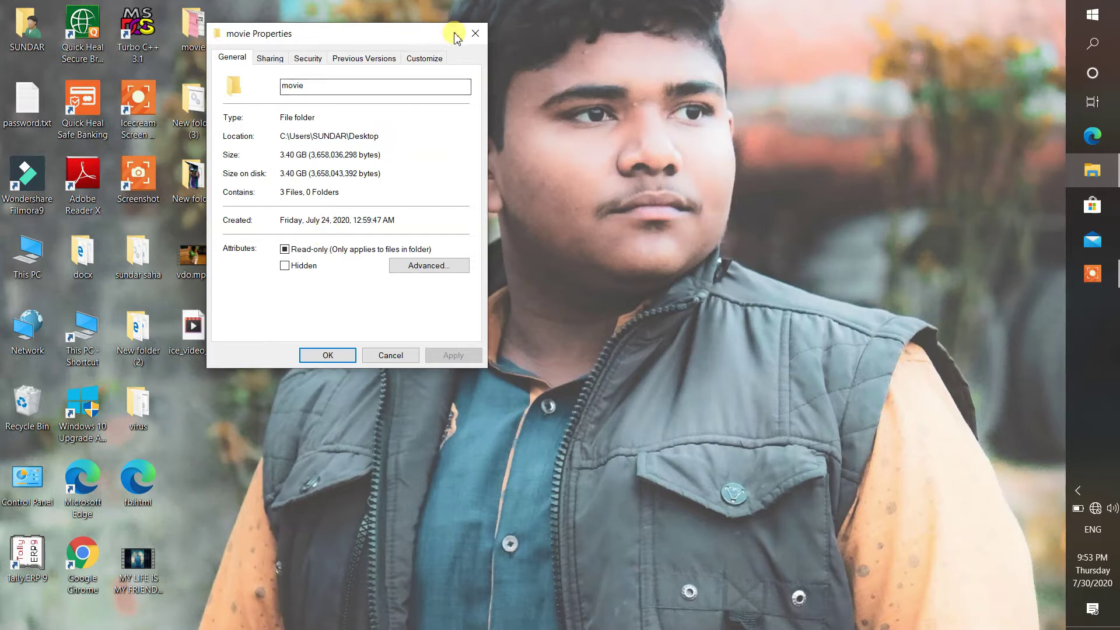
left_click(474, 35)
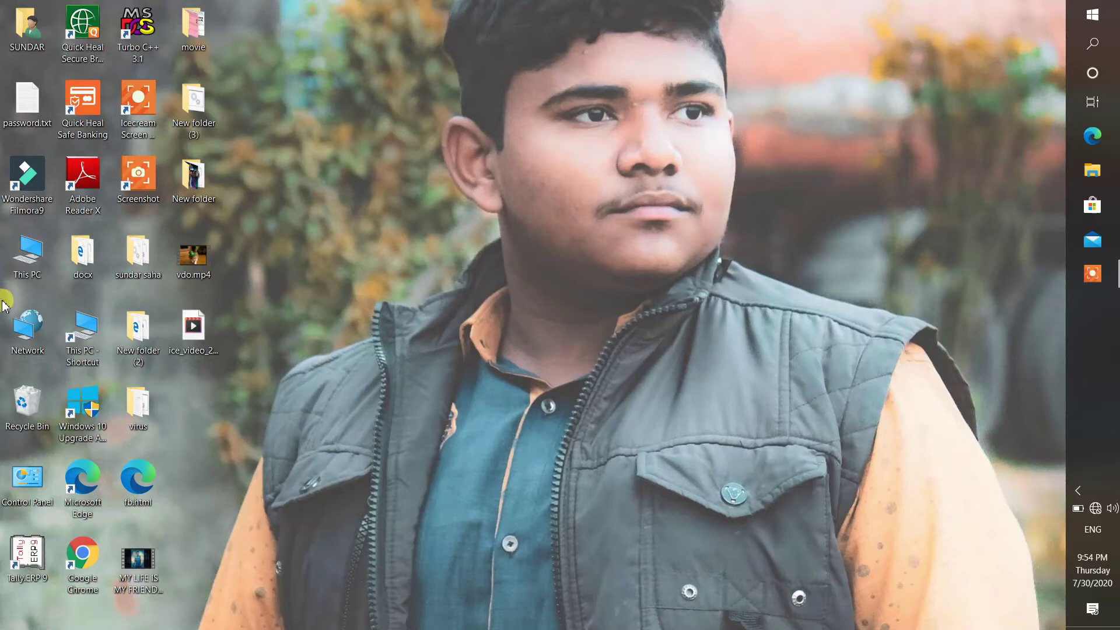
- Open password.txt in maximized Notepad and select the :UNLOCK section lines
left_click_drag(27, 105, 2, 220)
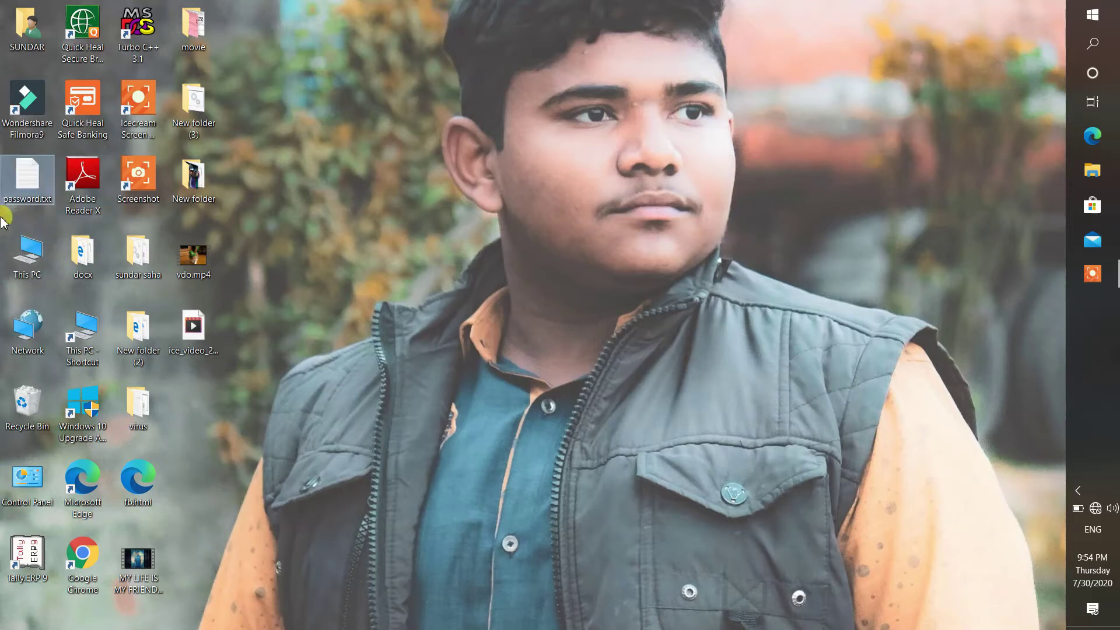
double_click(27, 204)
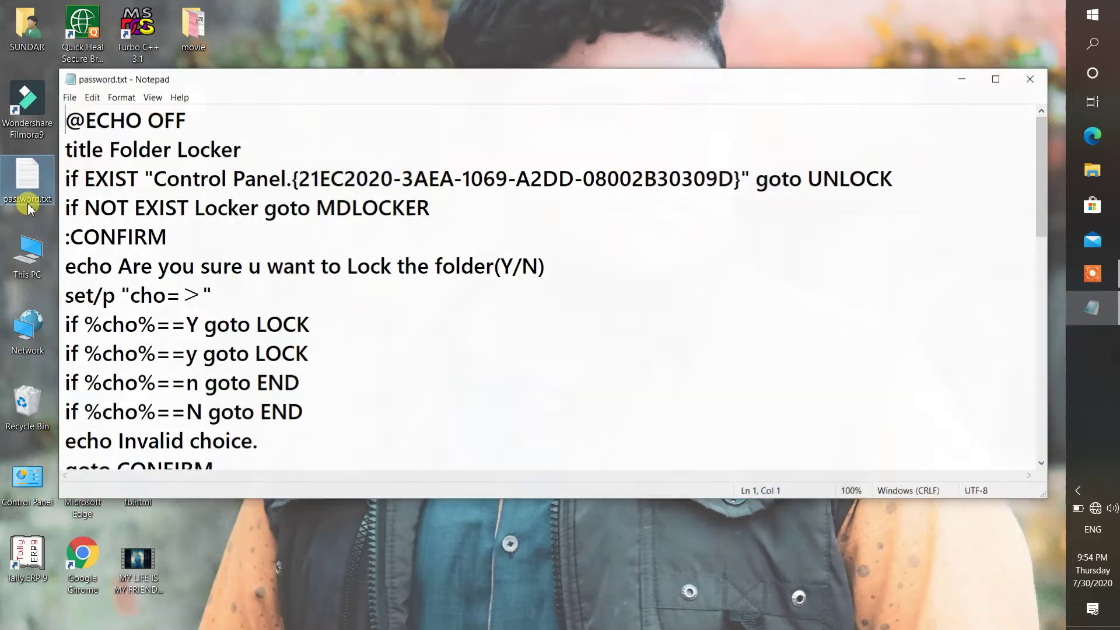
left_click(995, 78)
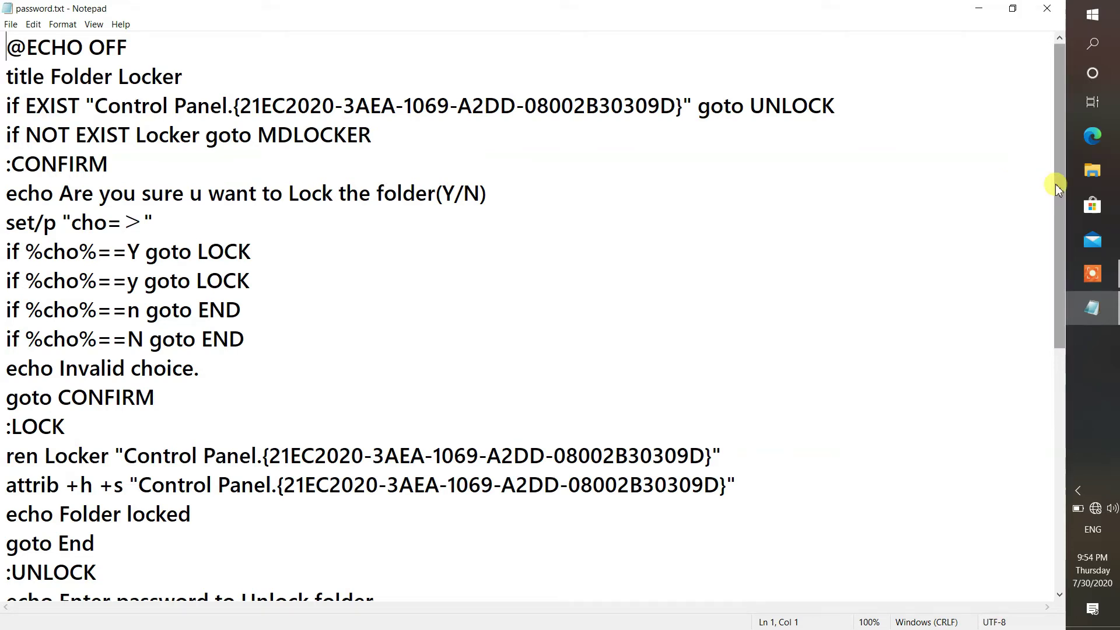
left_click_drag(1055, 184, 1069, 382)
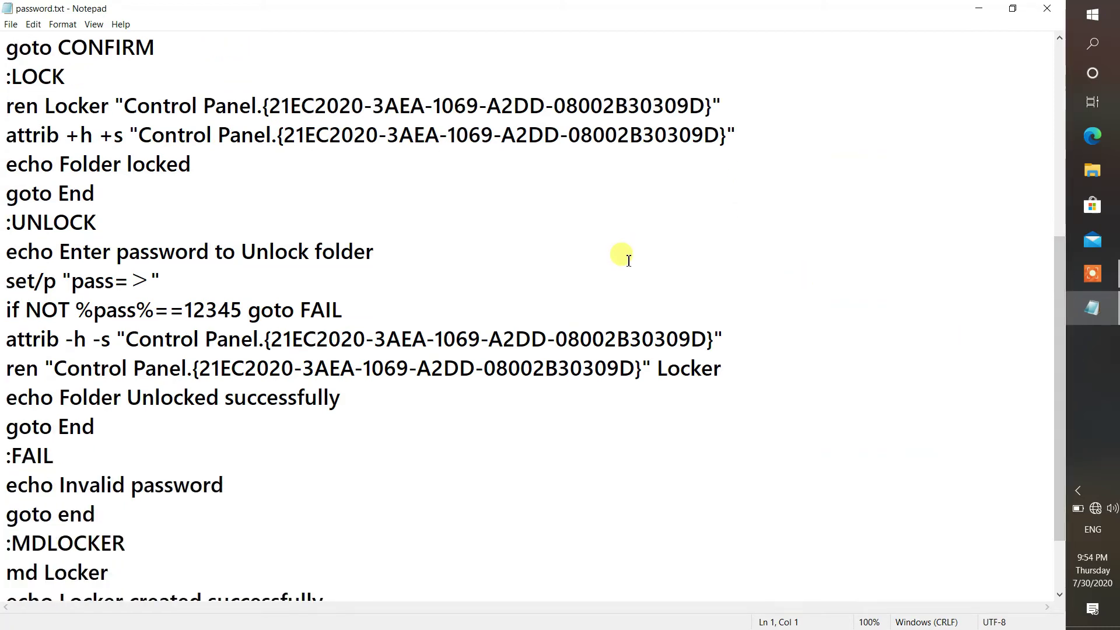
left_click_drag(3, 222, 343, 310)
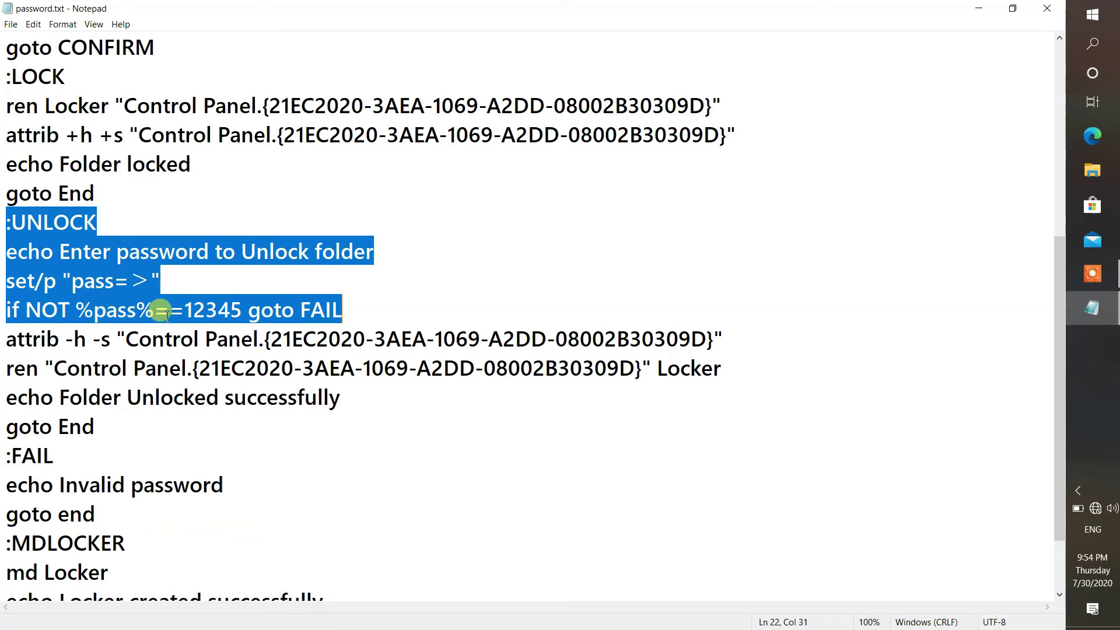
- Replace the default password after %pass%== with a custom password, then minimize Notepad
left_click(208, 316)
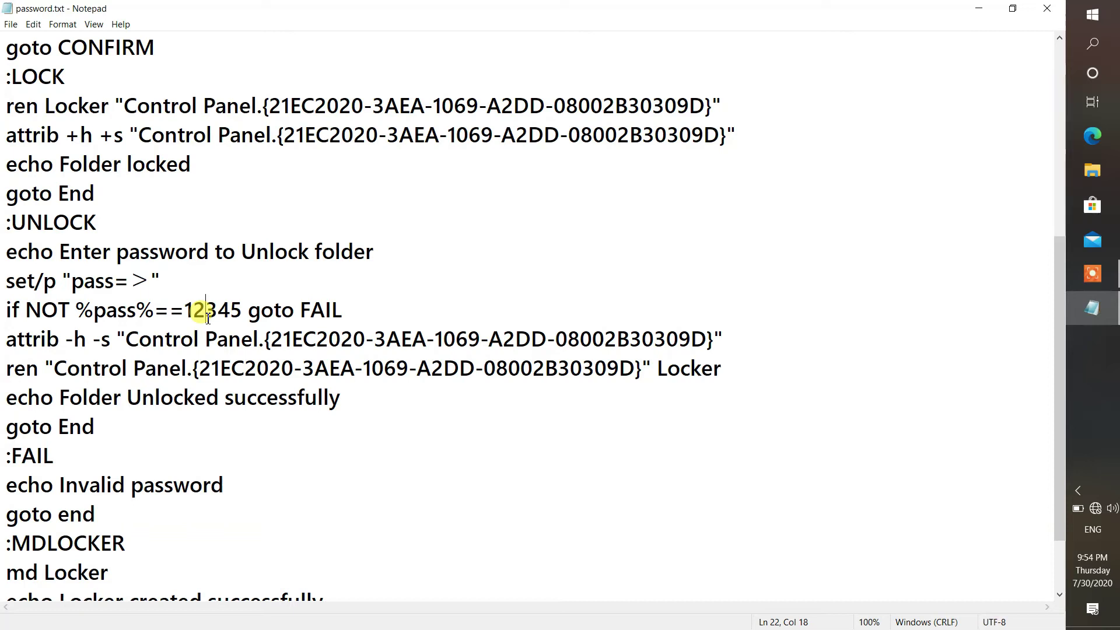
key("Delete")
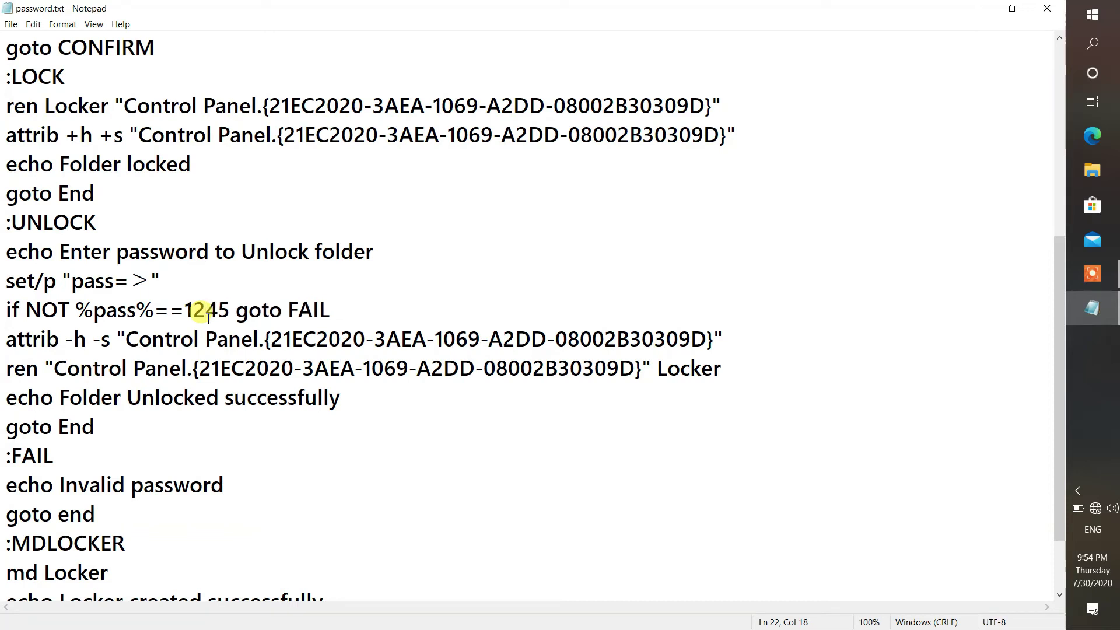
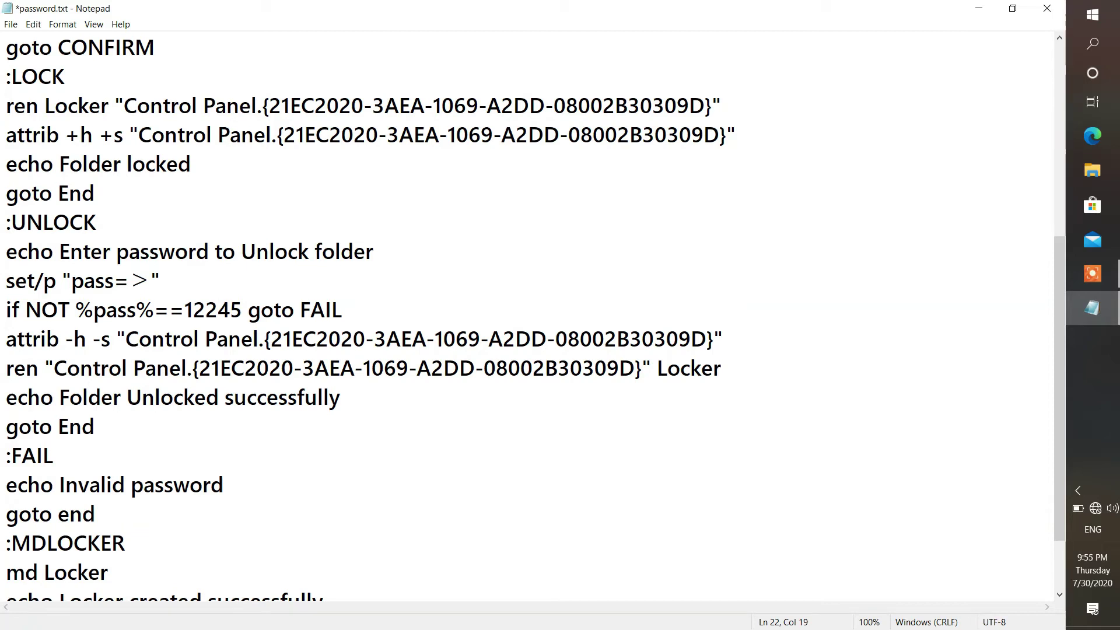
key("Delete")
key("Delete")
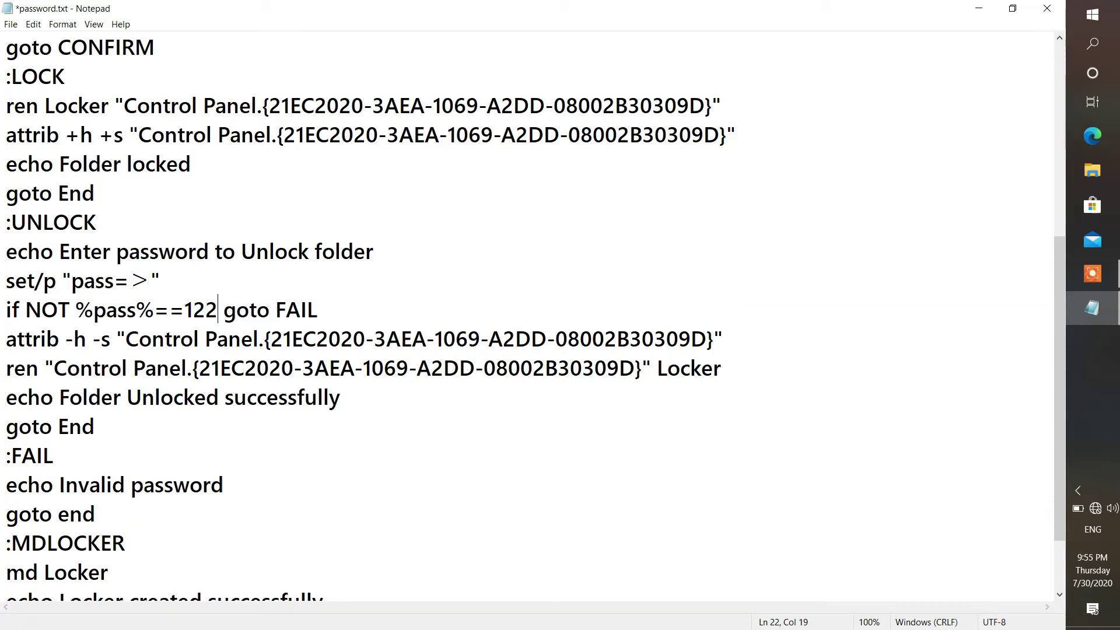
key("BackSpace")
key("BackSpace")
key("BackSpace")
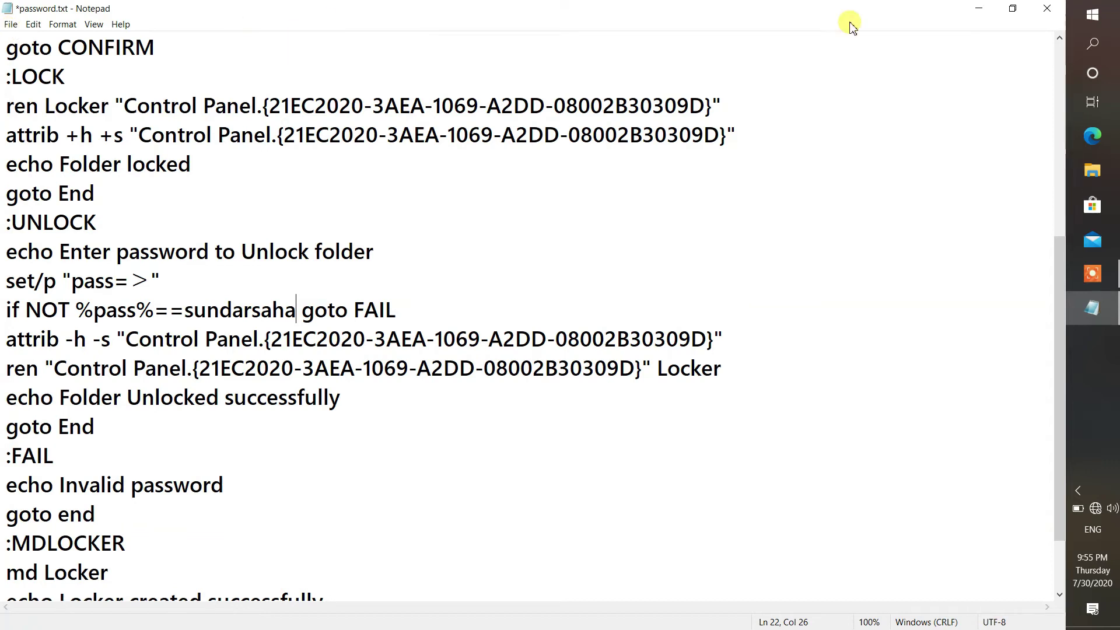
left_click(984, 12)
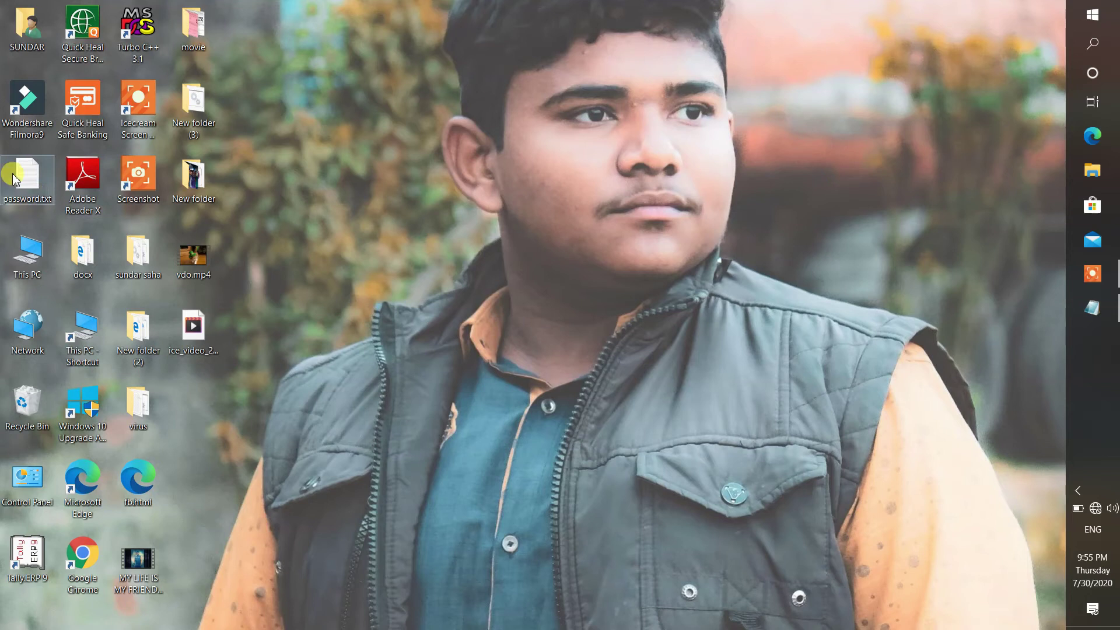
- Create New folder (4) on the desktop, move password.txt into it, and open it
right_click(379, 154)
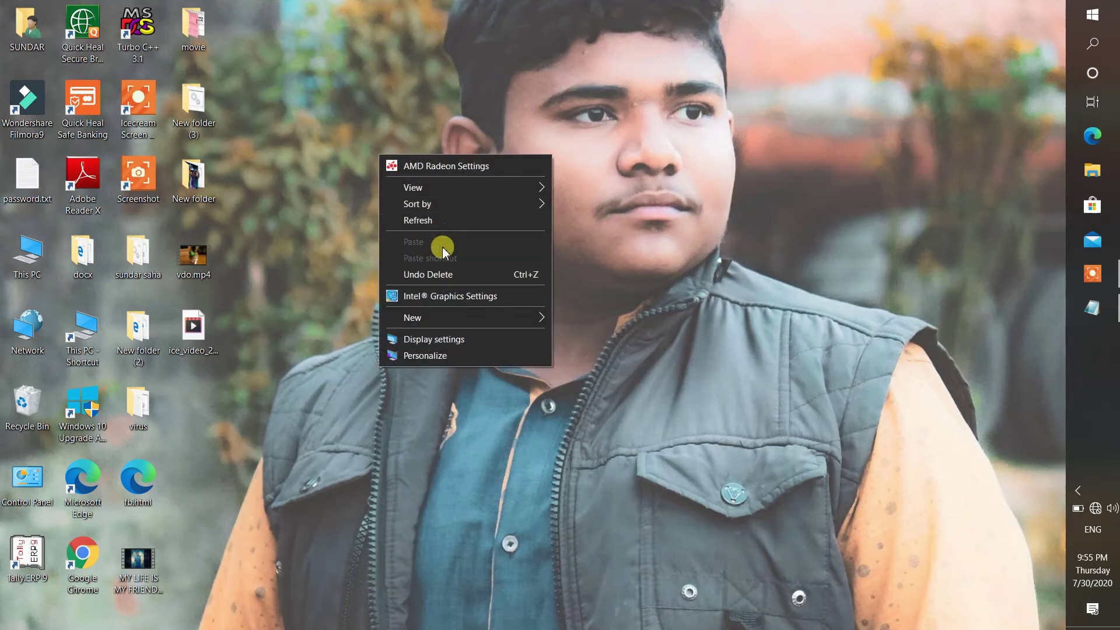
mouse_move(436, 328)
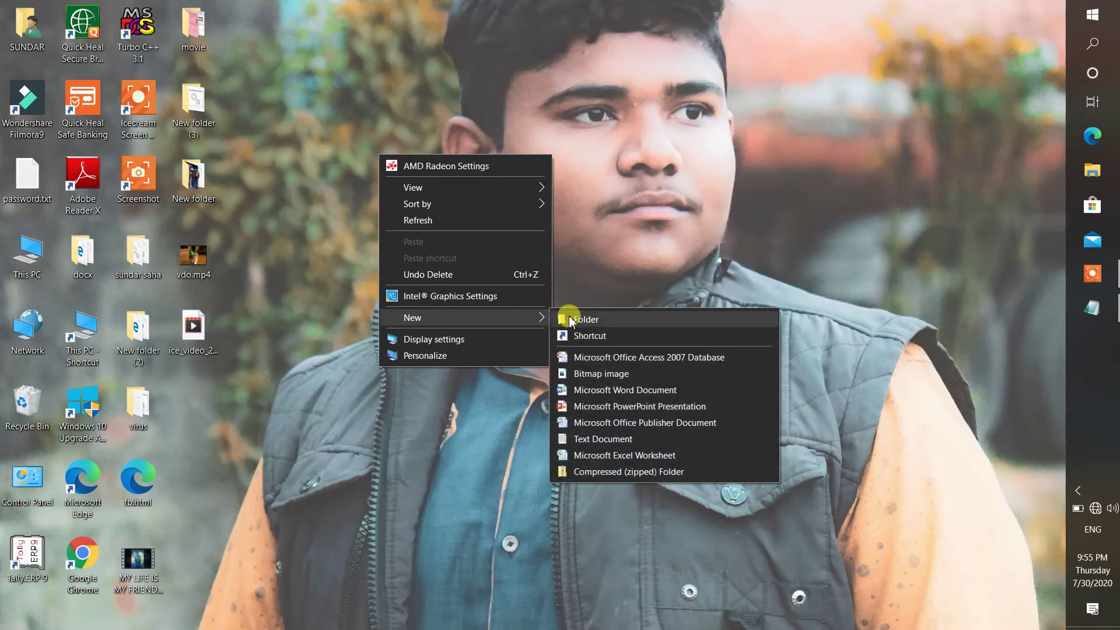
left_click(586, 319)
key("Return")
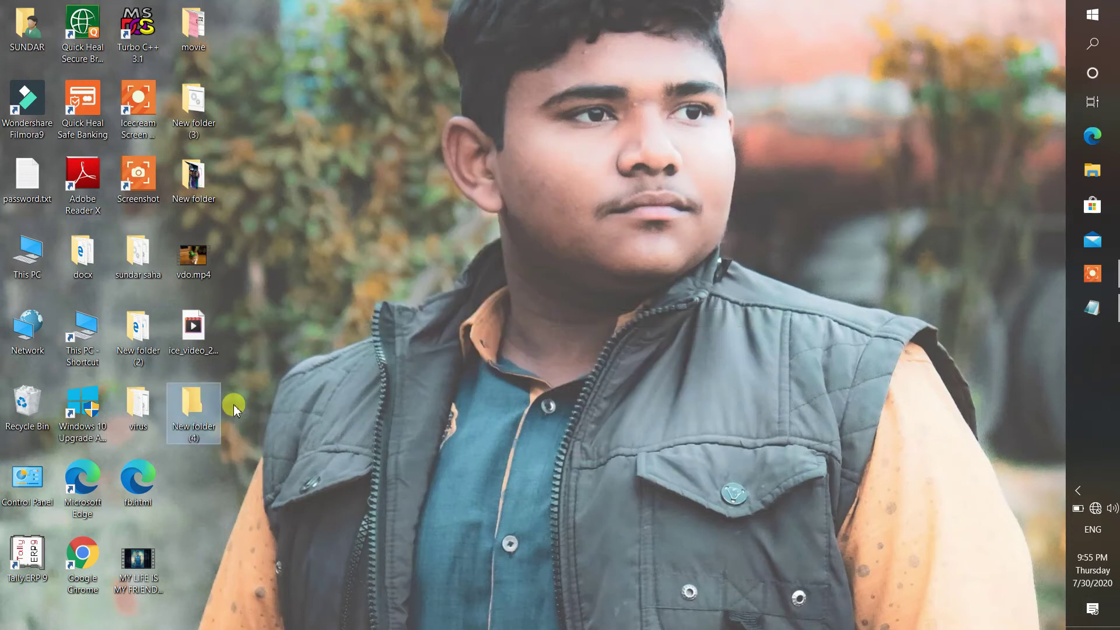
left_click_drag(22, 185, 184, 419)
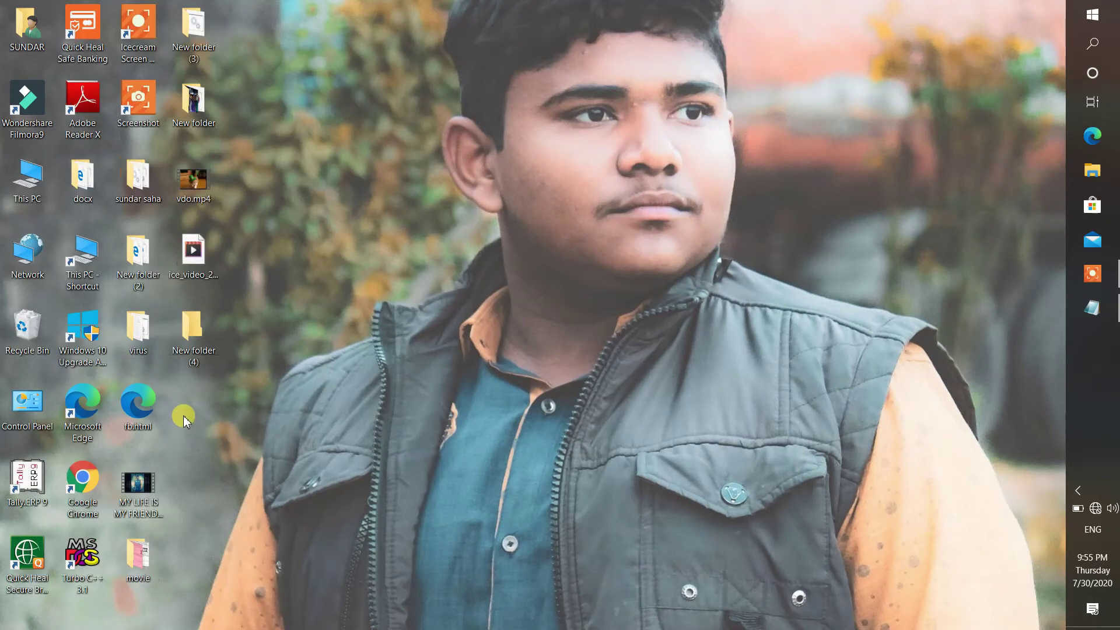
double_click(194, 330)
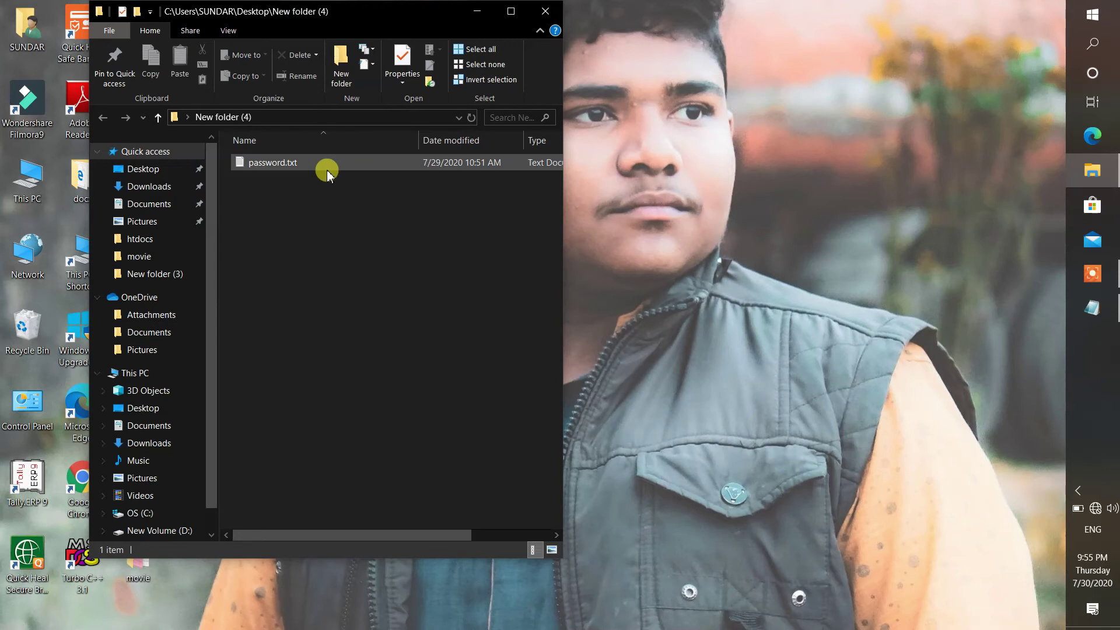
- Attempt renaming password.txt to password.bat, decline the extension warning, and close the window
left_click(326, 168)
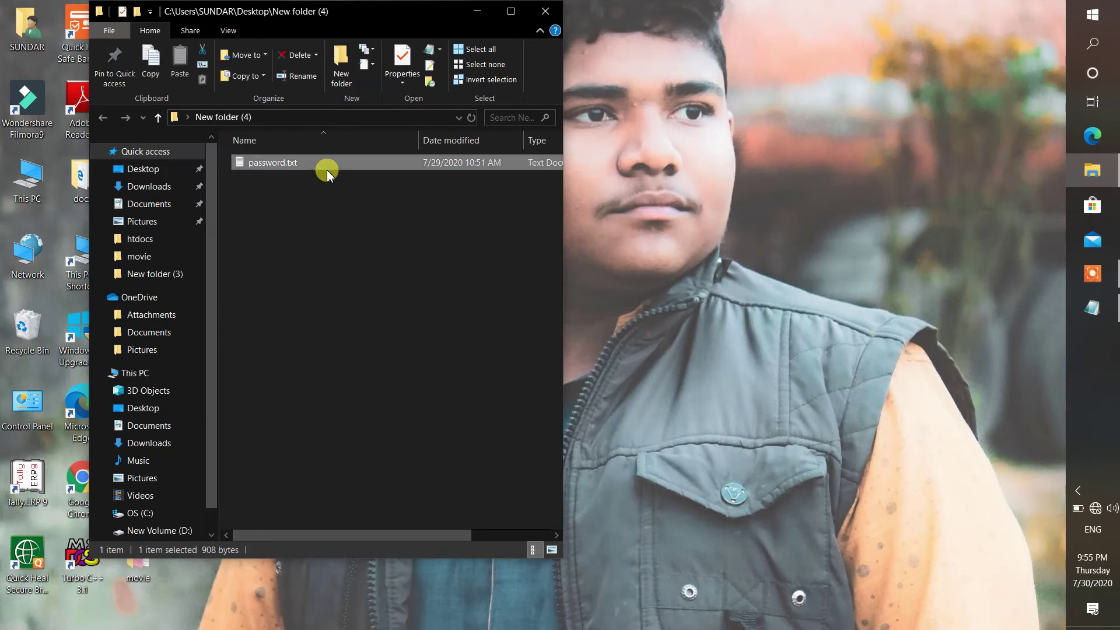
key("F2")
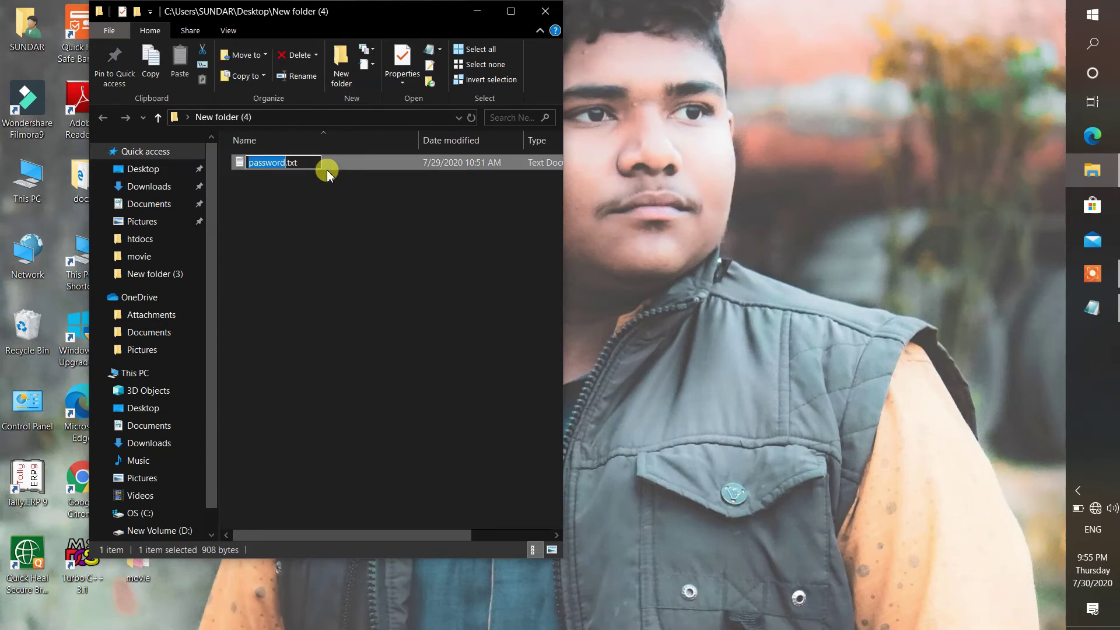
key("Right")
key("Delete")
key("BackSpace")
key("ctrl+z")
key("Right")
key("Delete")
key("Delete")
key("Delete")
left_click(326, 170)
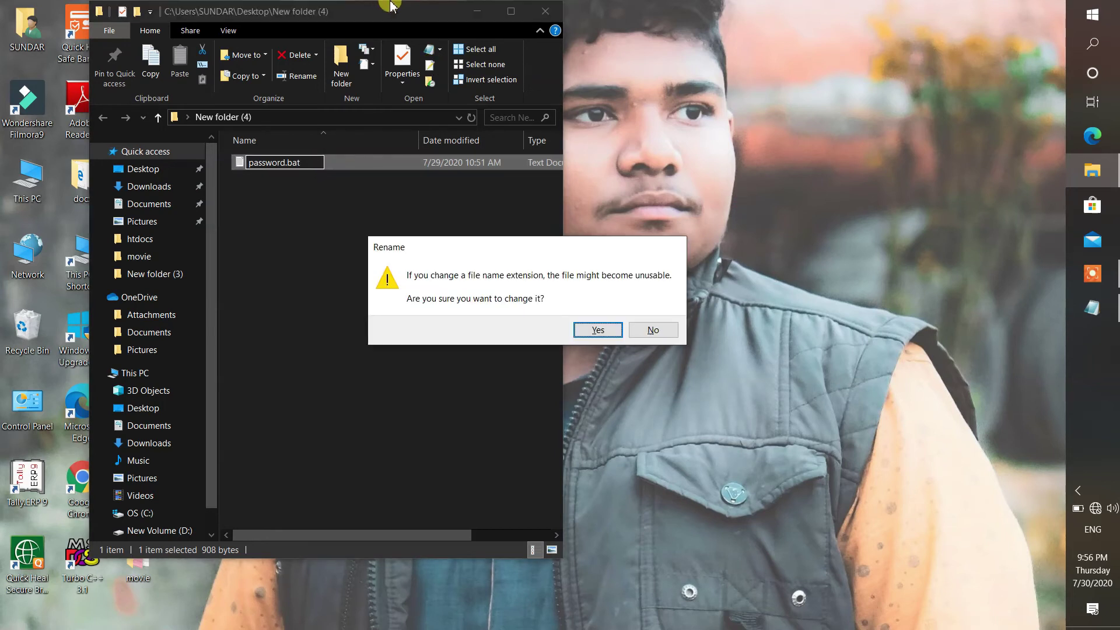
left_click(653, 330)
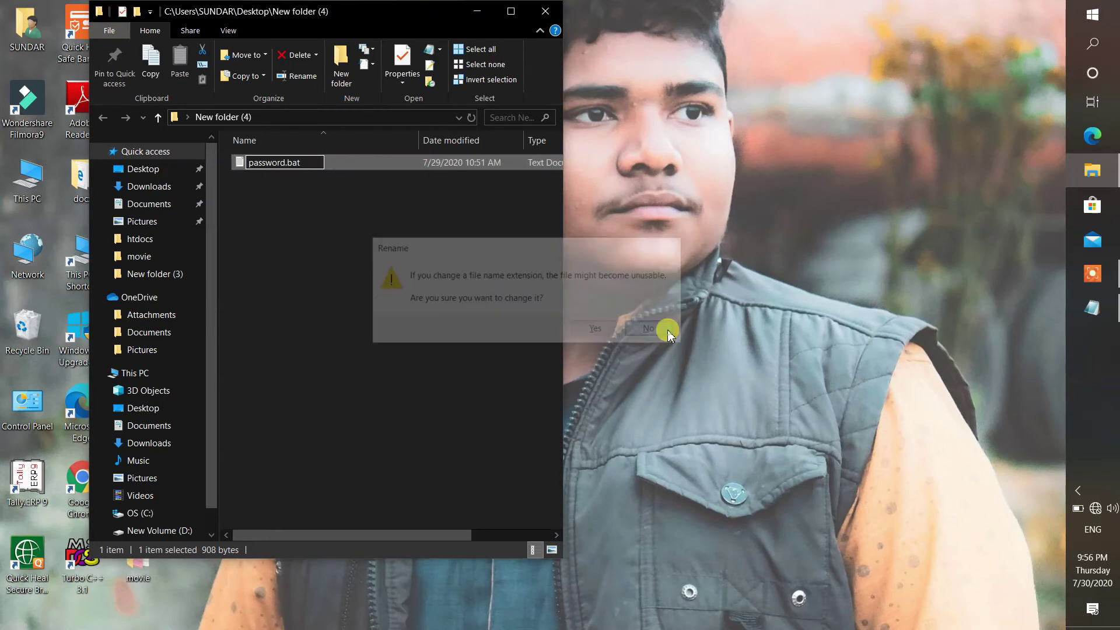
left_click(553, 12)
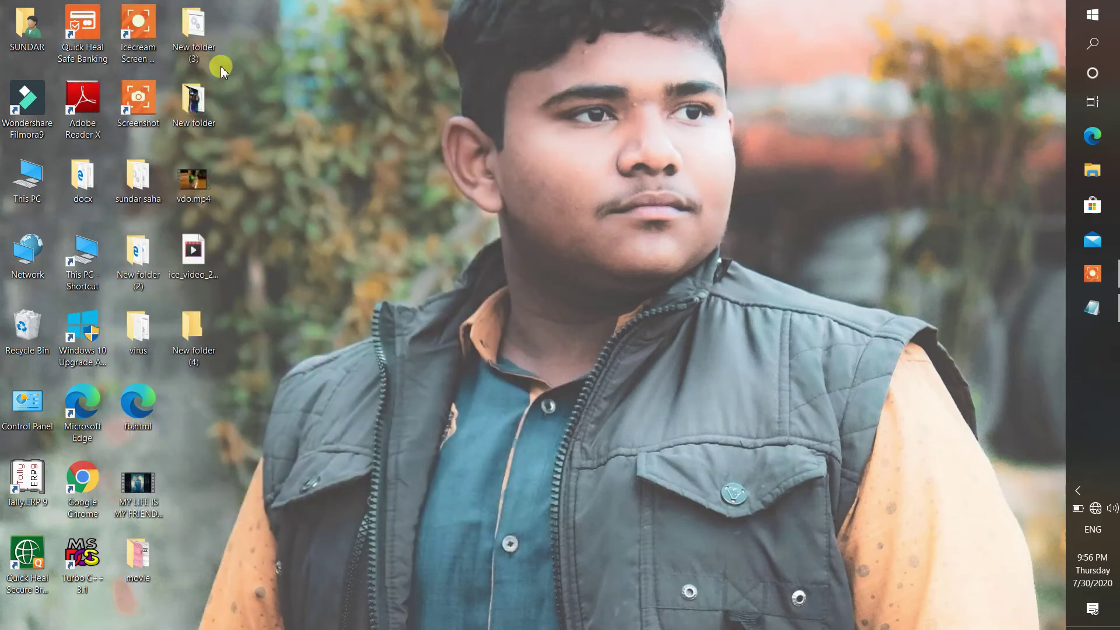
- In New folder (3), run password.bat and enter the script's password to unlock Locker
double_click(197, 34)
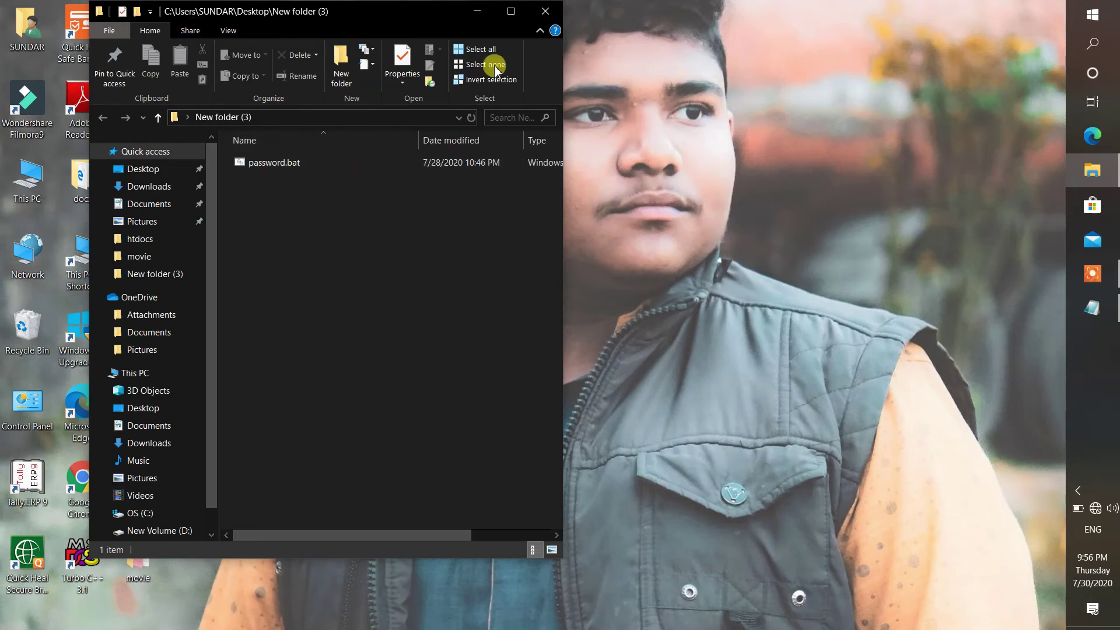
left_click(513, 11)
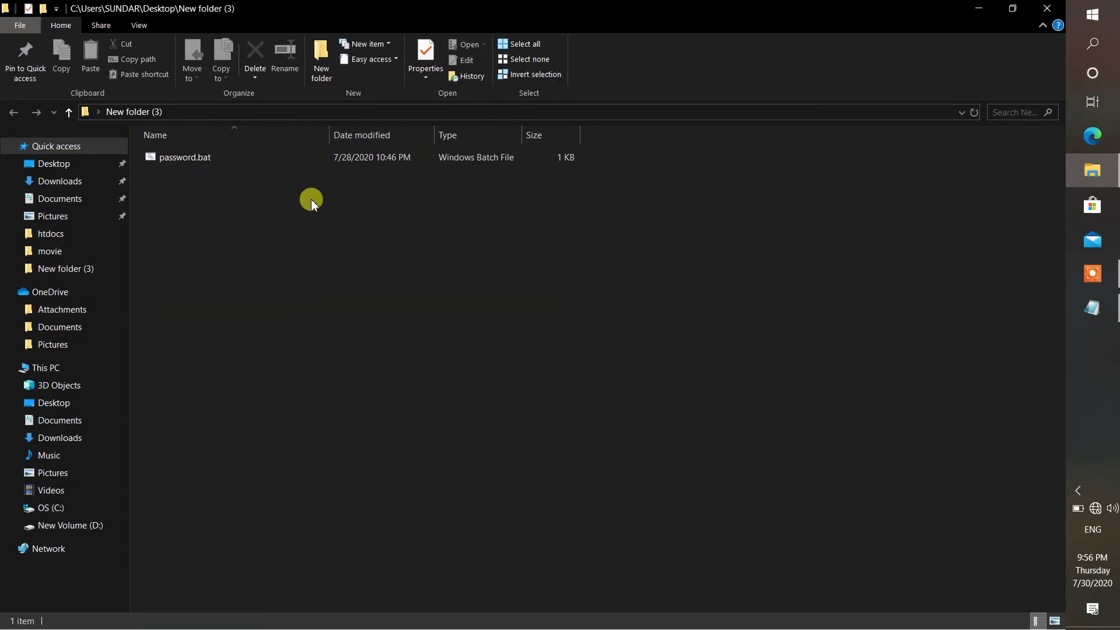
double_click(368, 156)
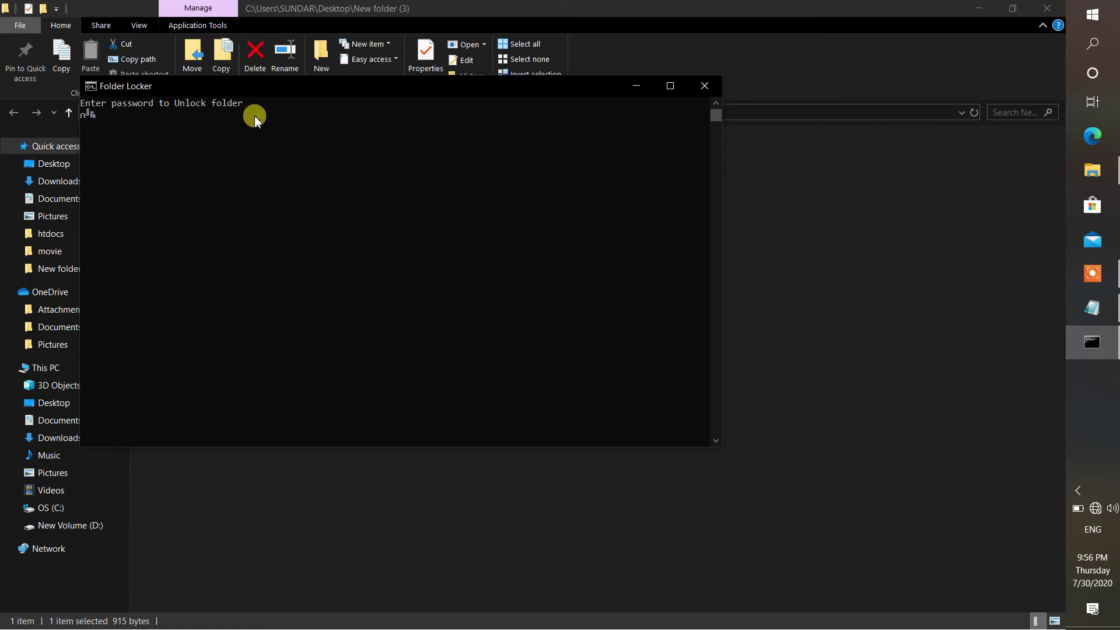
key("Return")
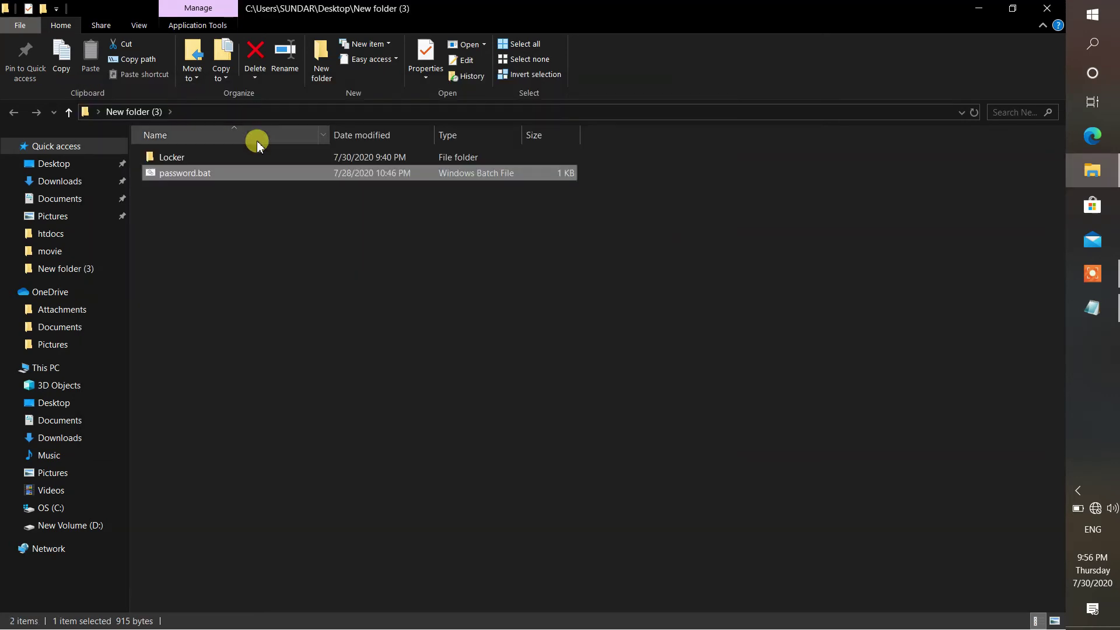
- Move vdo.mp4 from the desktop into Locker, then return to New folder (3) maximized
left_click(1013, 9)
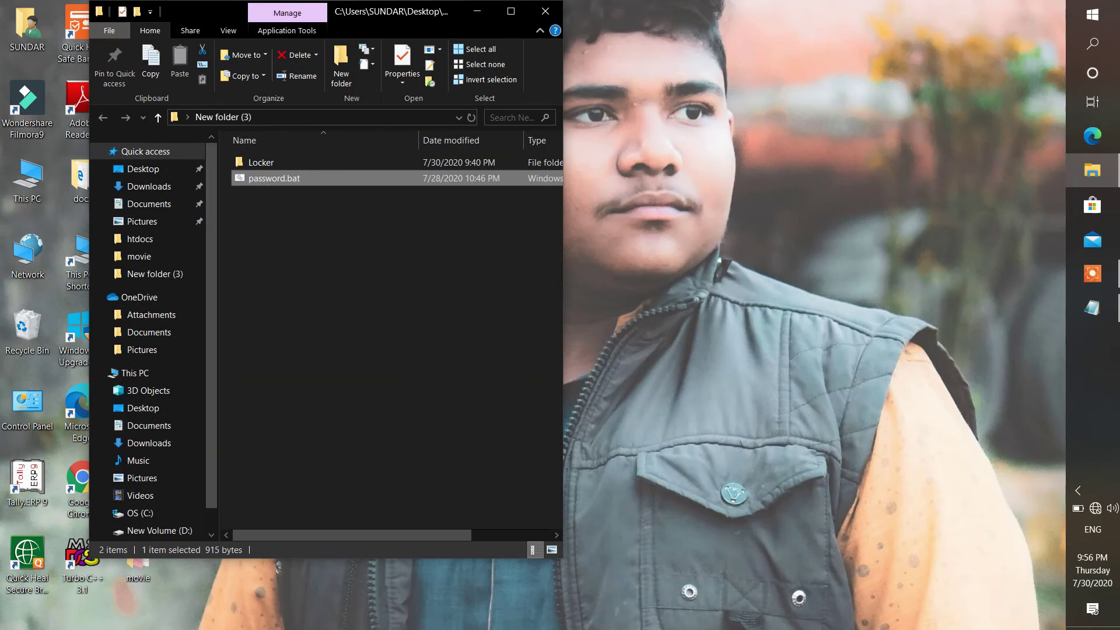
left_click_drag(411, 11, 703, 14)
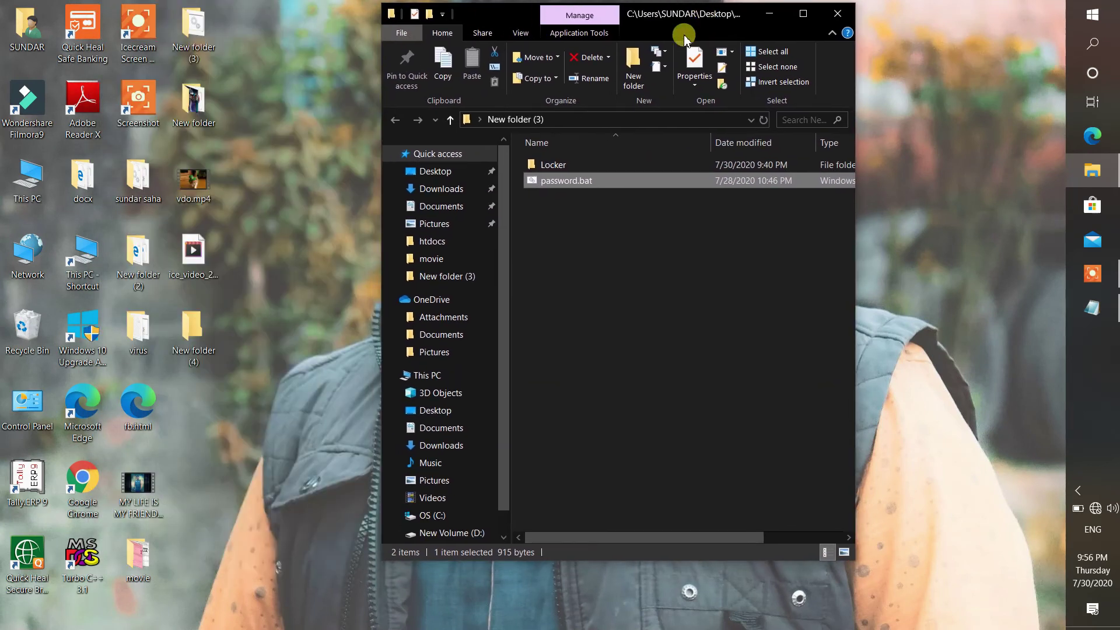
double_click(580, 166)
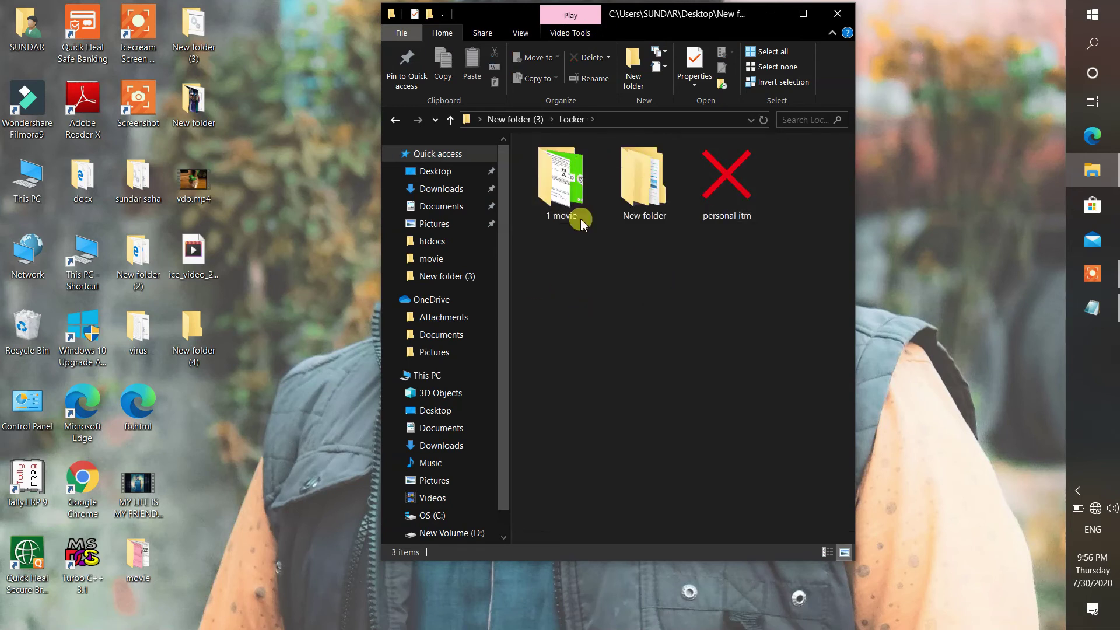
left_click_drag(193, 178, 614, 260)
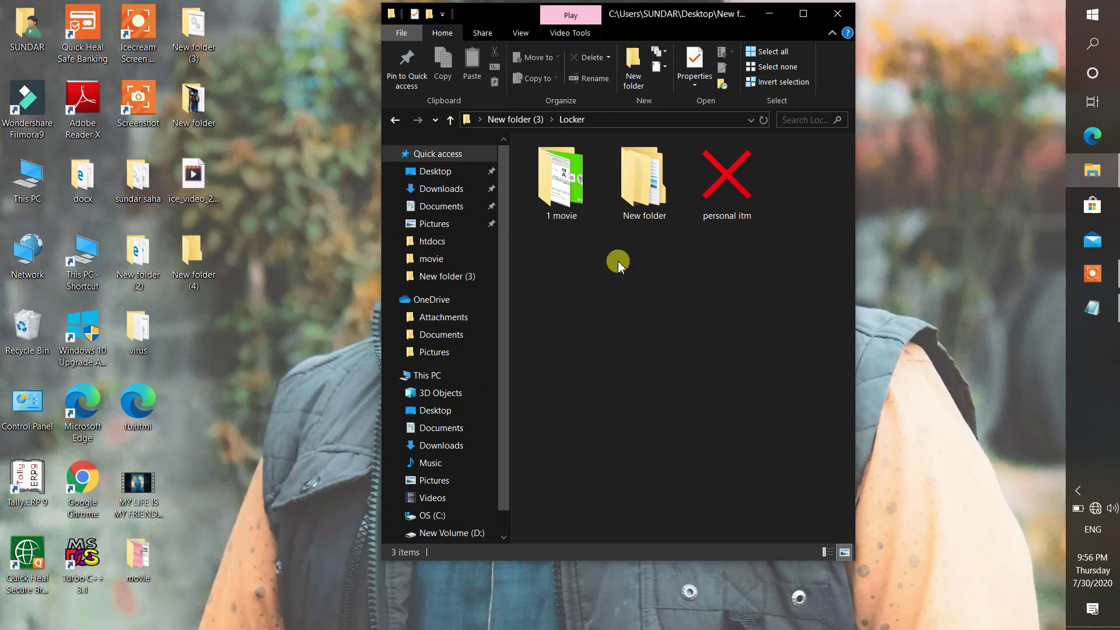
left_click(395, 120)
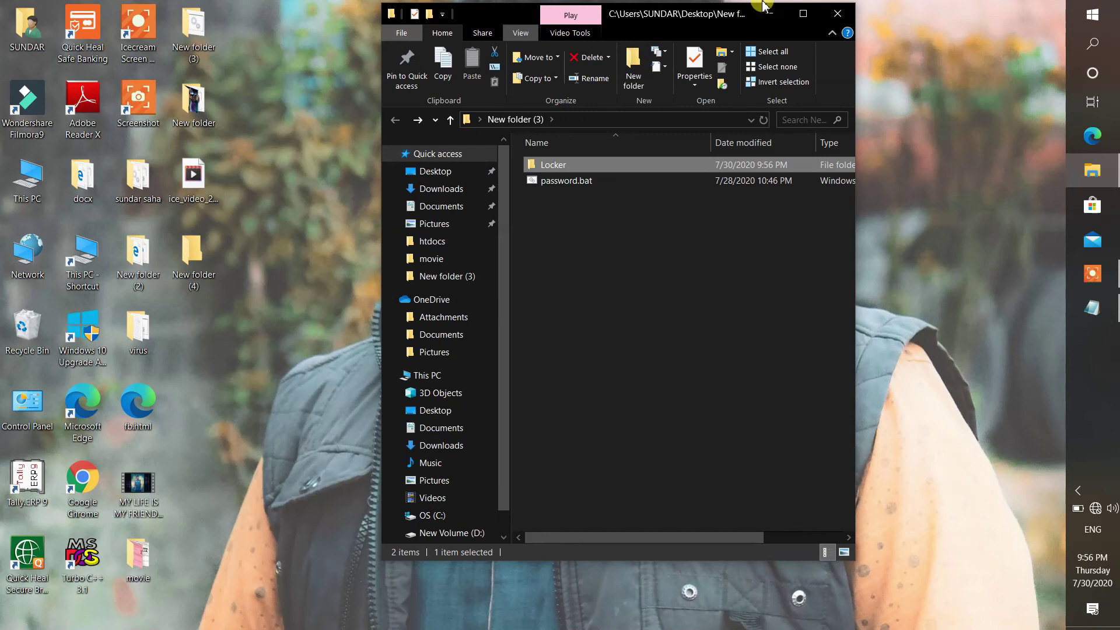
left_click(801, 23)
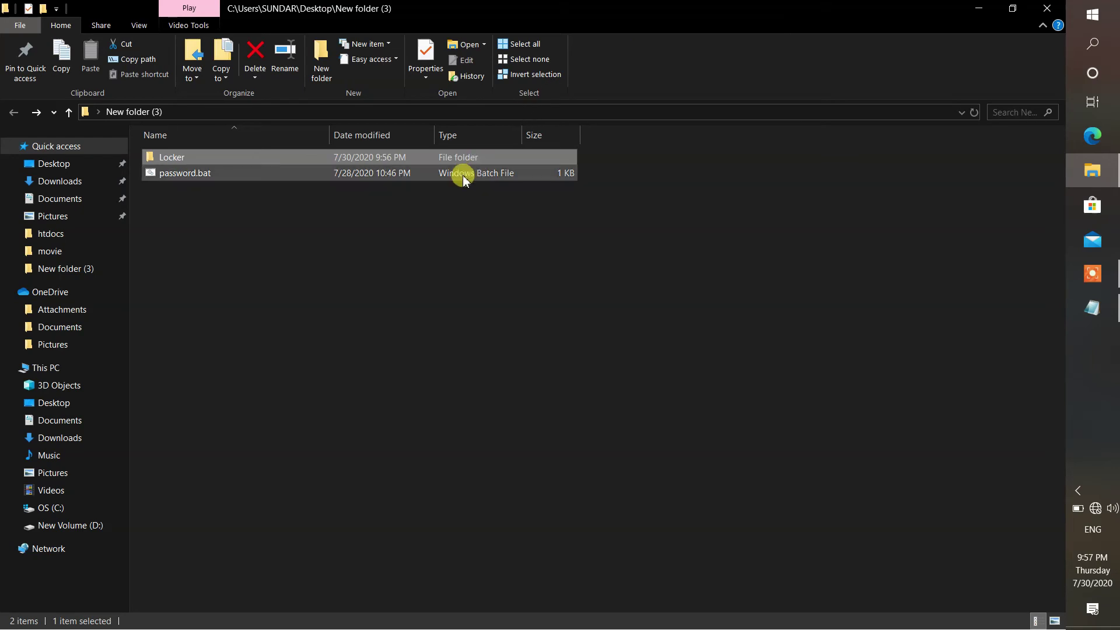
- Run password.bat, answer y to lock and hide Locker, then minimize Explorer
double_click(289, 175)
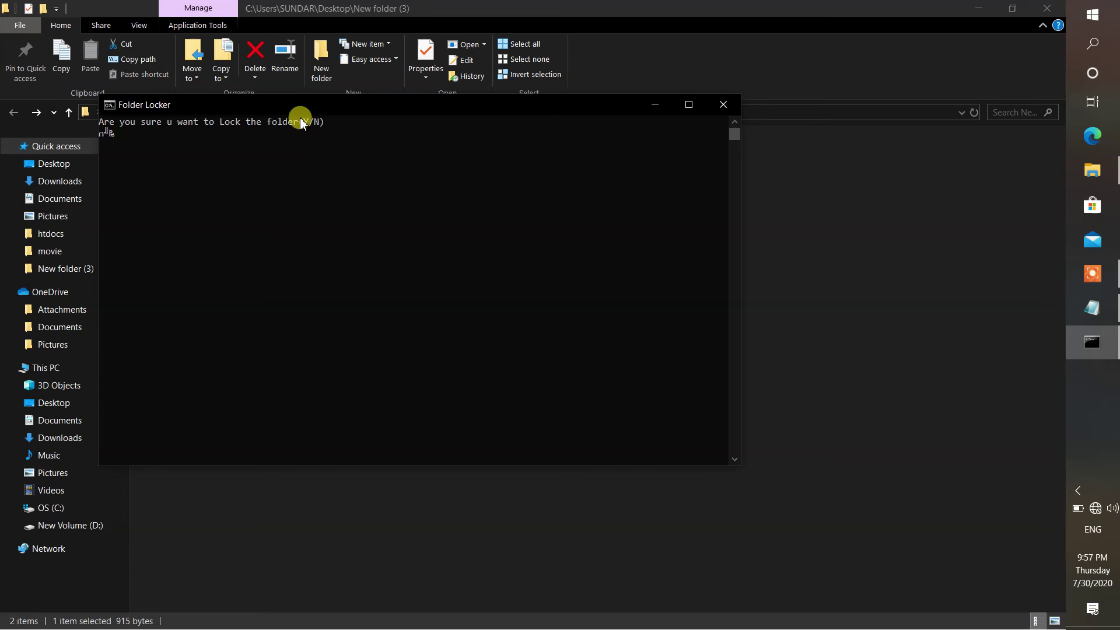
type("y")
key("Return")
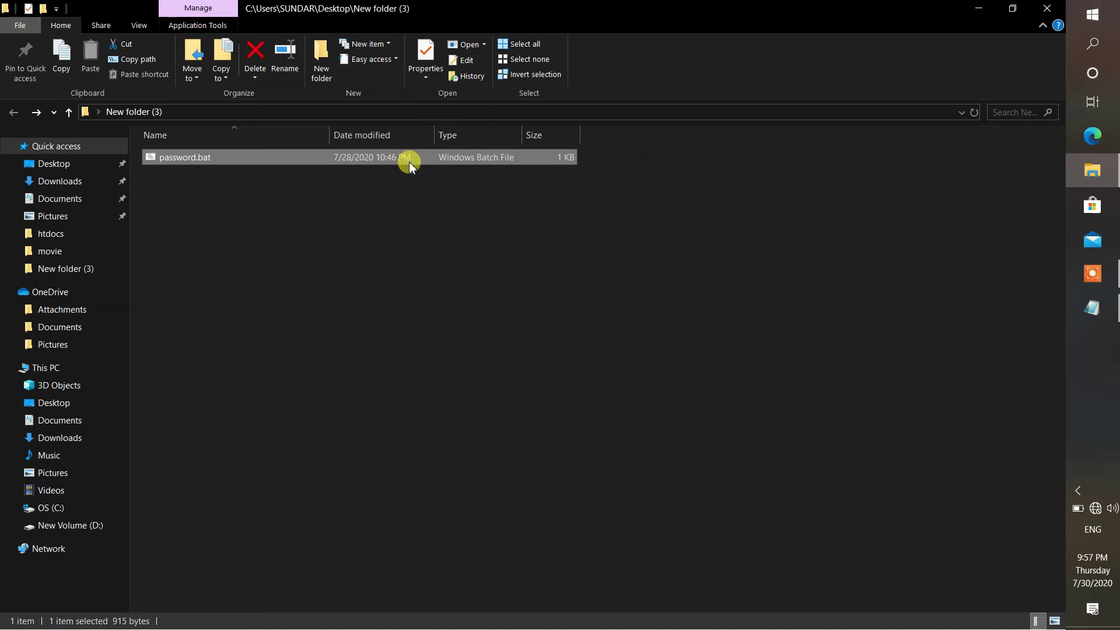
left_click(978, 8)
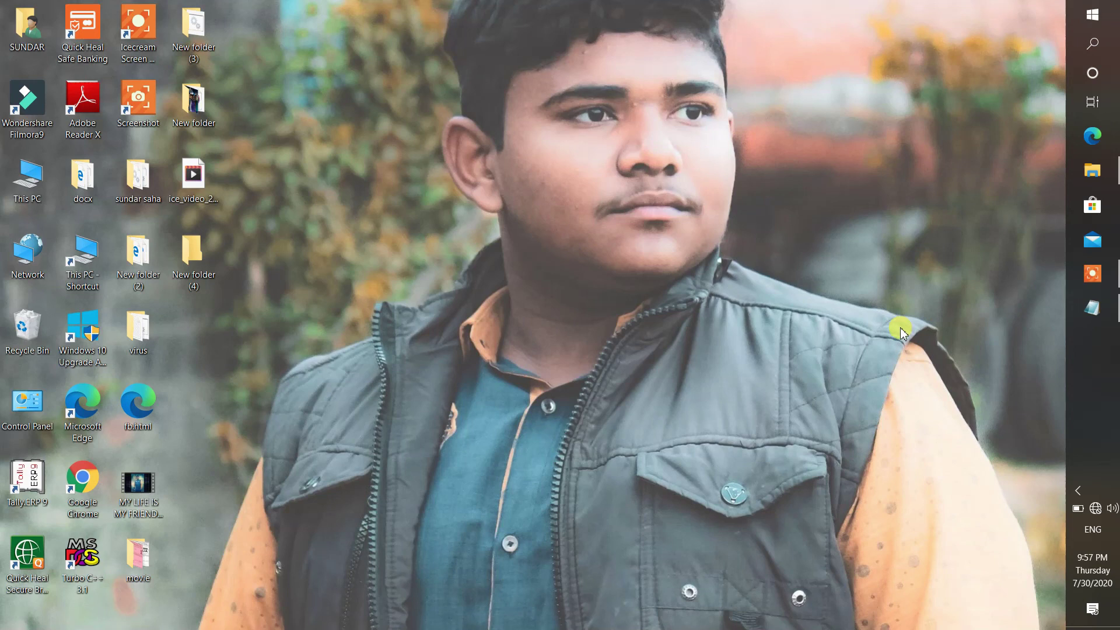
- Restore File Explorer, enable Hidden items in the View options, then close it
left_click(1091, 172)
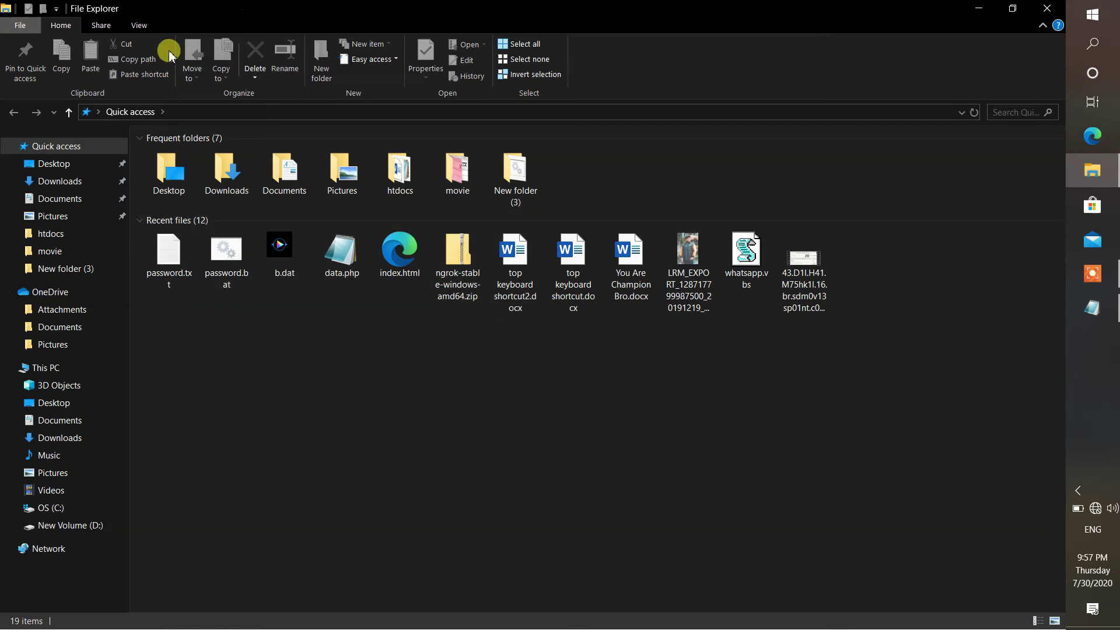
left_click(140, 24)
left_click(506, 77)
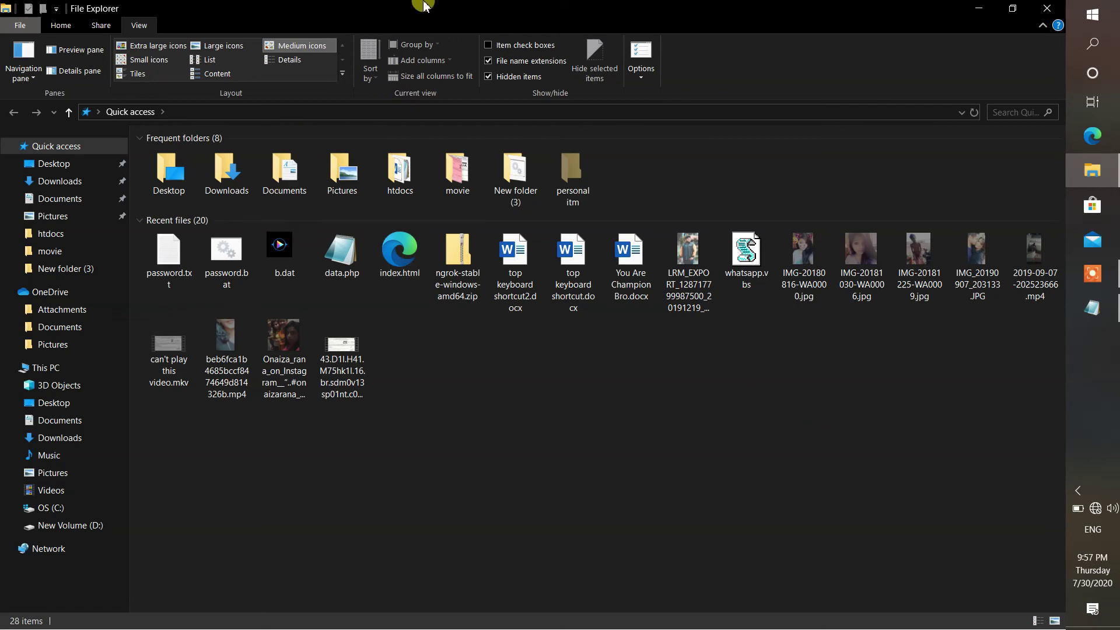
left_click(1054, 7)
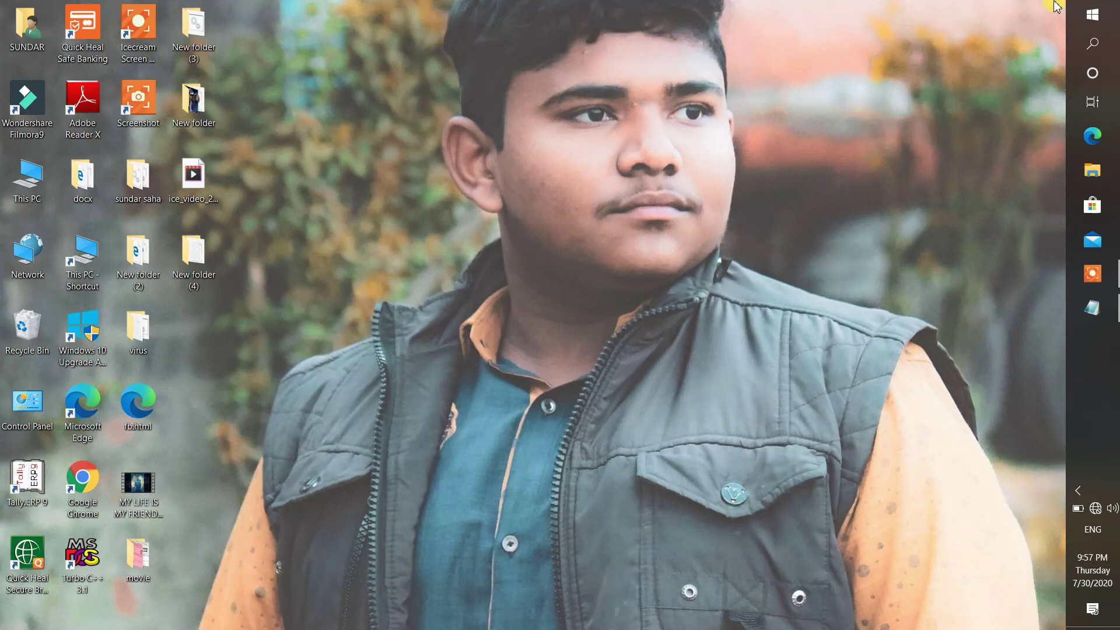